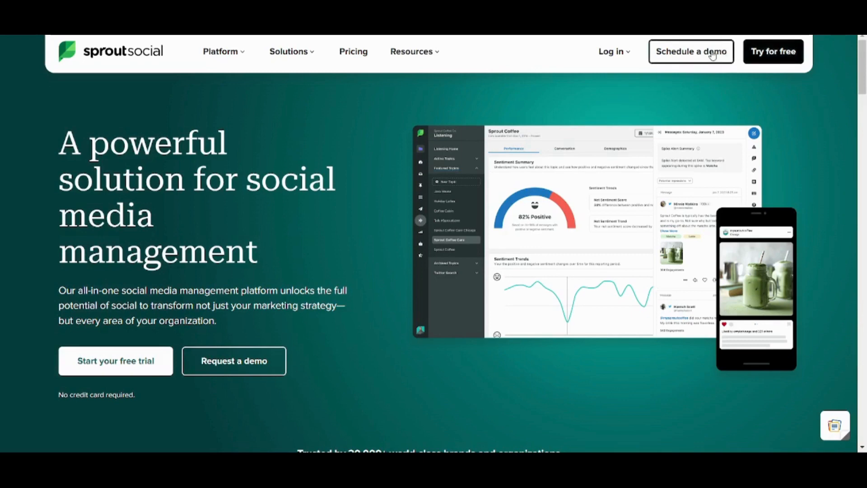
Step: Go to the Sprout Social sign-in page and fill in the account e-mail address from the autofill suggestion
left_click(614, 58)
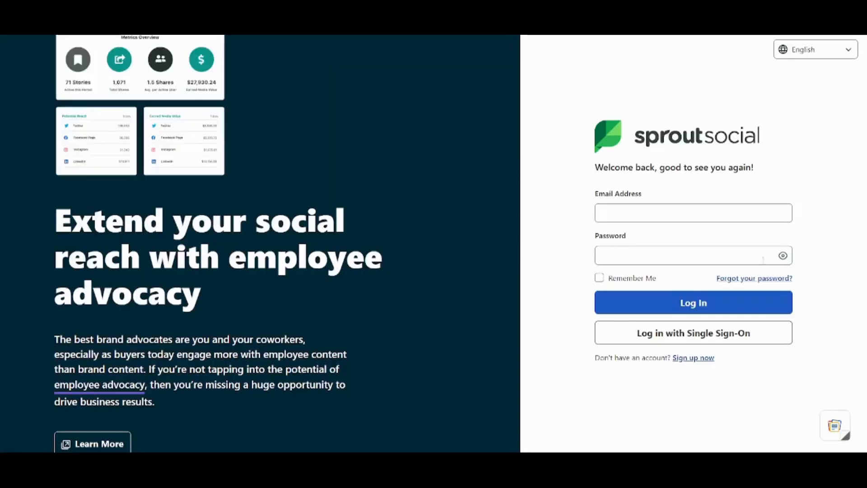
left_click(685, 212)
type("se")
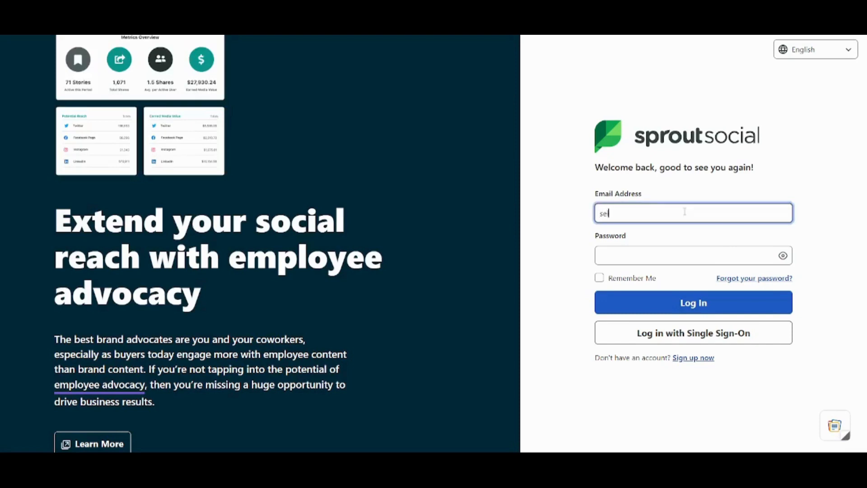
left_click(702, 239)
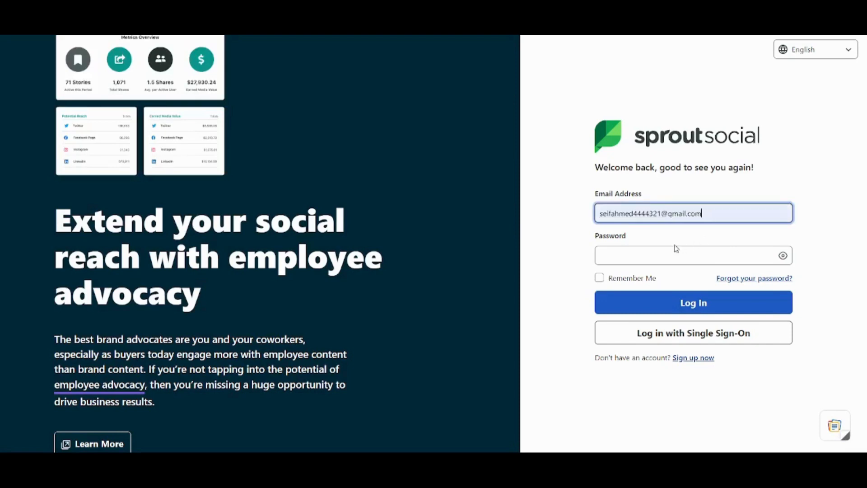
Step: Enter the account password, correcting a mistyped character
left_click(671, 249)
type("••••••")
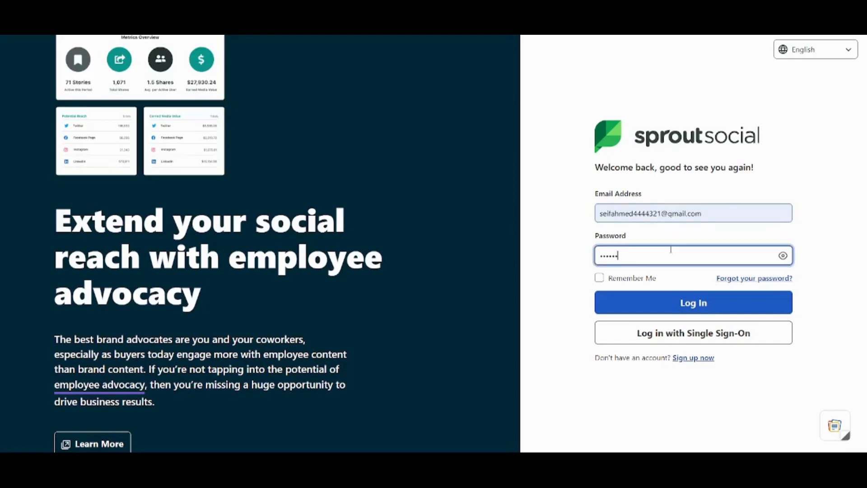
type("•••")
key("BackSpace")
key("BackSpace")
key("BackSpace")
key("BackSpace")
key("BackSpace")
key("BackSpace")
Step: Finish re-entering the password and log in to the account
type("••")
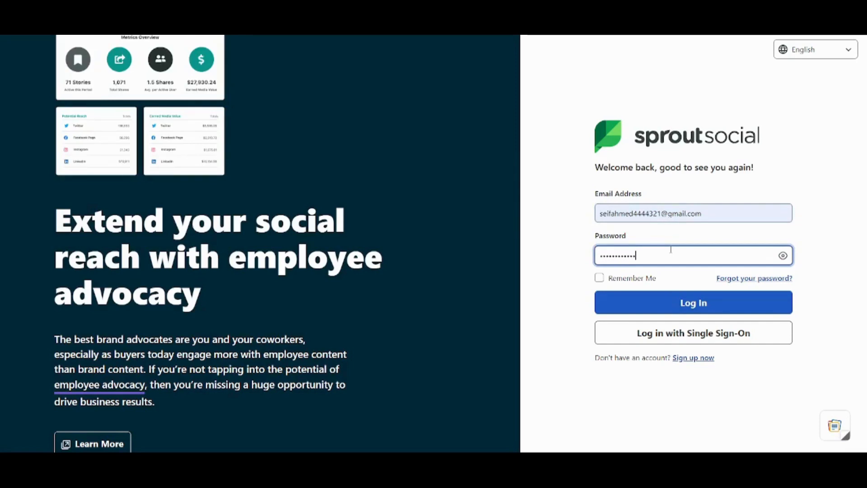
left_click(699, 302)
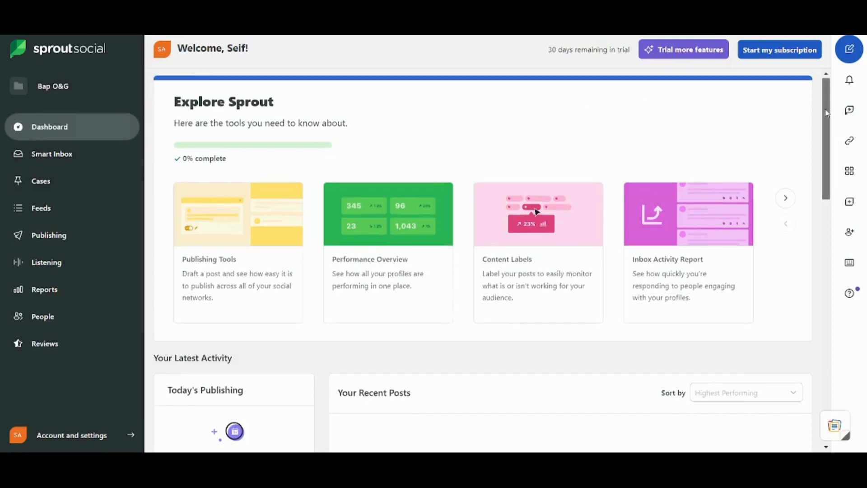
Step: Scroll the Dashboard to view the Explore Sprout overview
left_click_drag(830, 111, 784, 68)
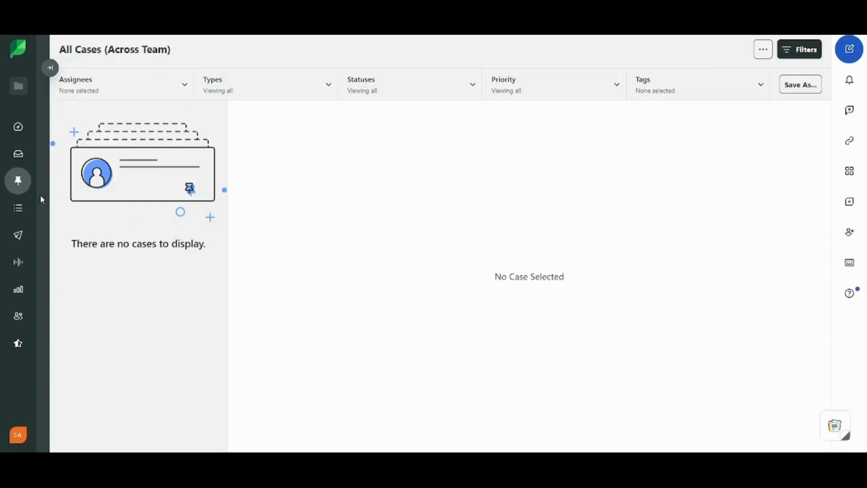
Step: Try connecting a Twitter profile under Feeds > Twitter Feeds
mouse_move(20, 210)
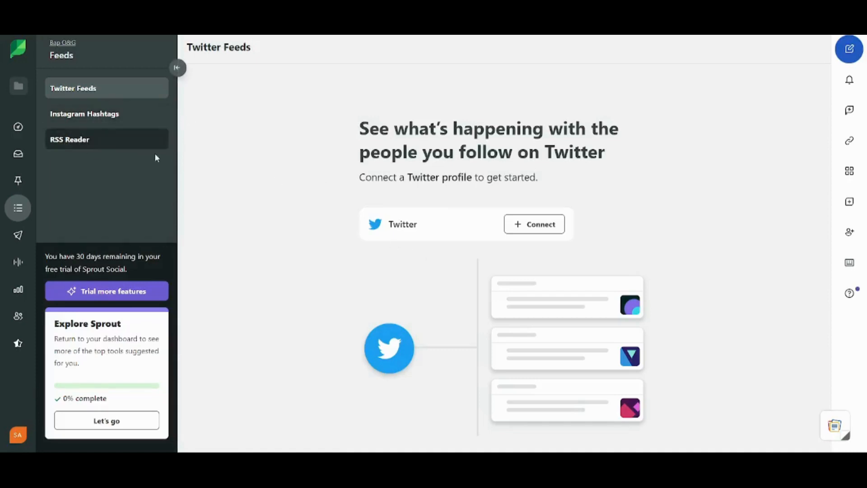
left_click(519, 231)
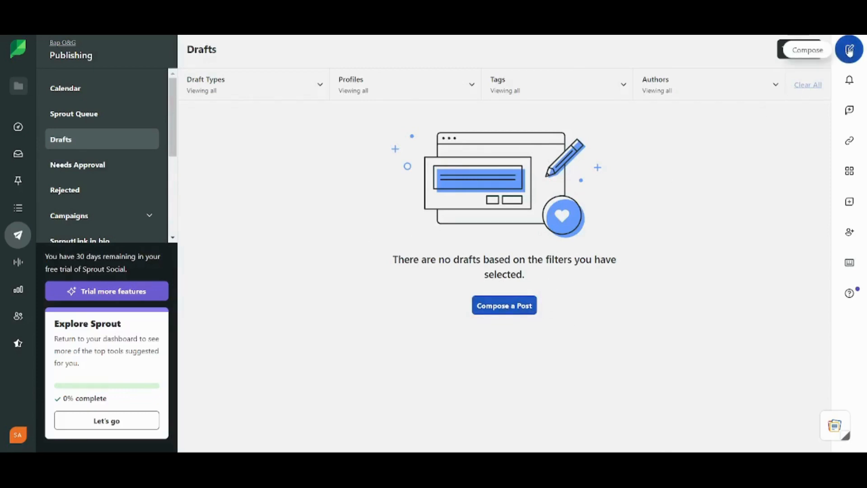
Step: Compose a new Pinterest post reading 'This is a post on oil and gas industry.'
left_click(518, 311)
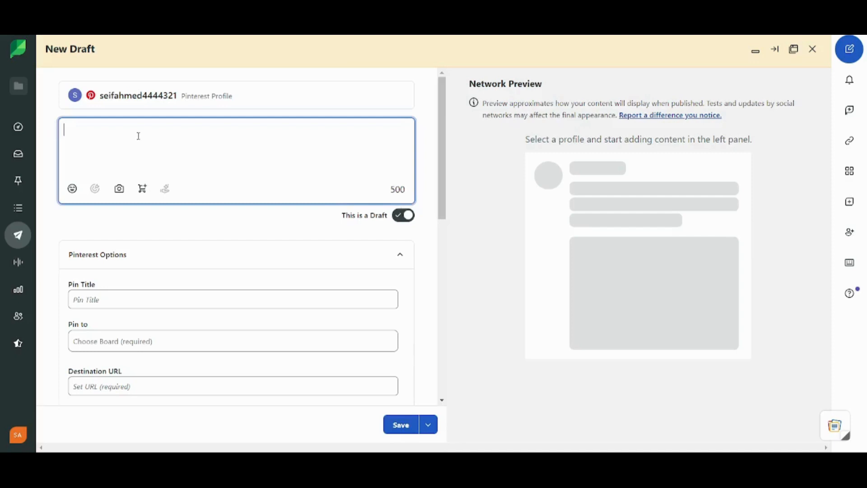
type("This is a post on")
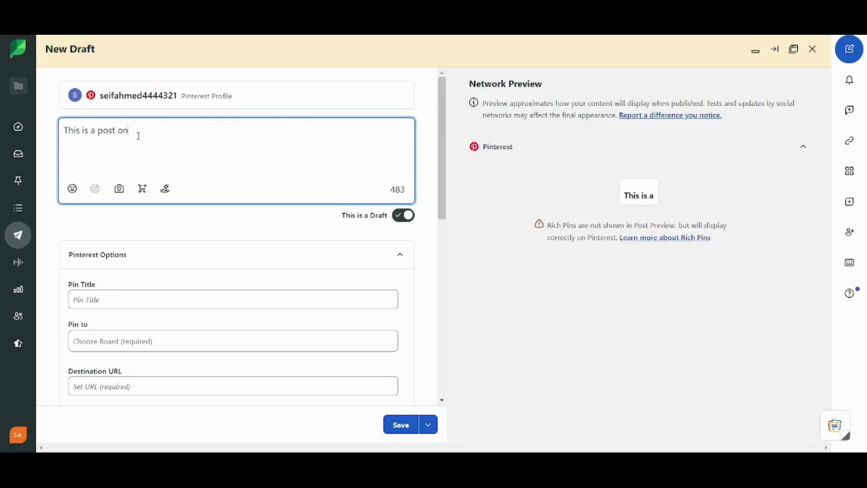
type(" oil and gas insu")
key("BackSpace")
key("BackSpace")
type("dustry.")
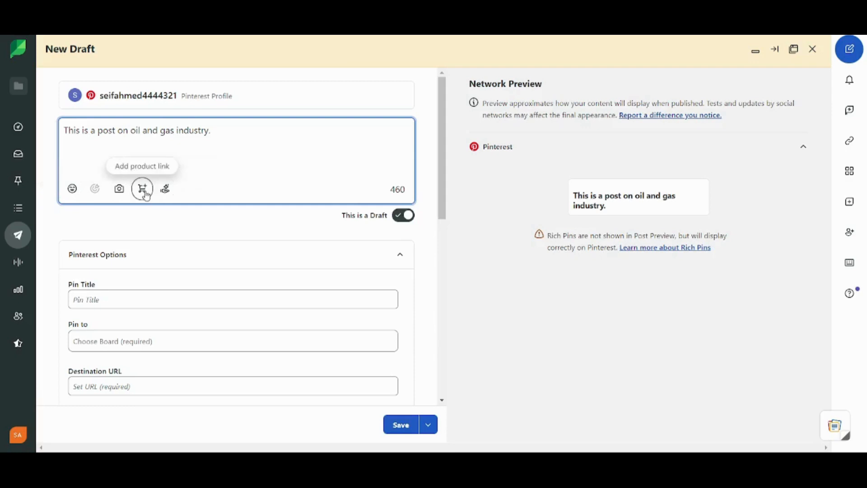
left_click(119, 190)
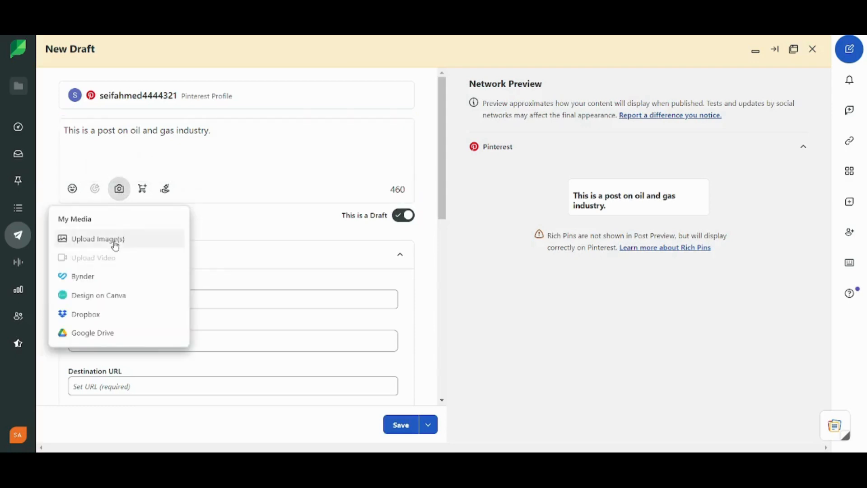
Step: Upload an image from the computer to the post while keeping 'This is a Draft' on
left_click(115, 245)
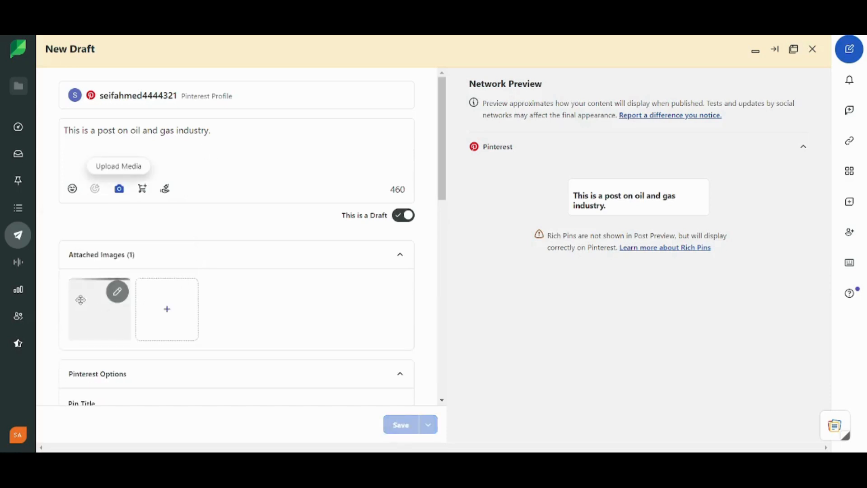
left_click(403, 220)
left_click(404, 215)
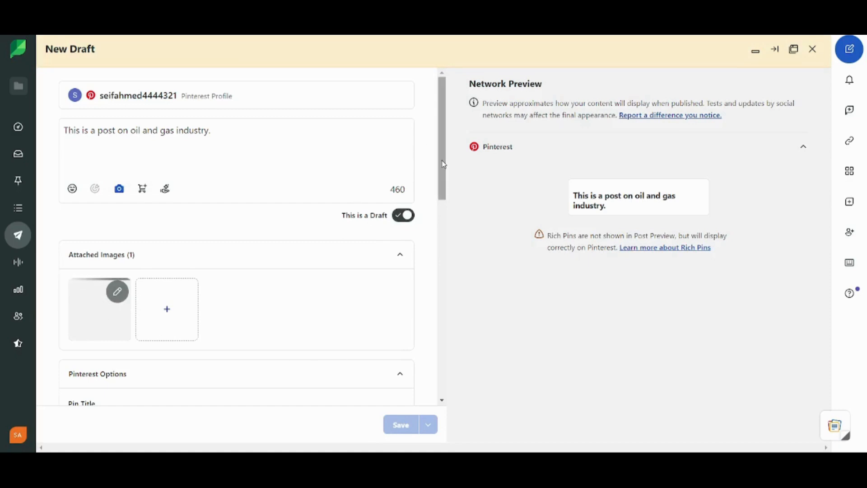
Step: Set the Pin Title to 'O&G'
scroll(445, 190, "down", 3)
scroll(449, 212, "down", 1)
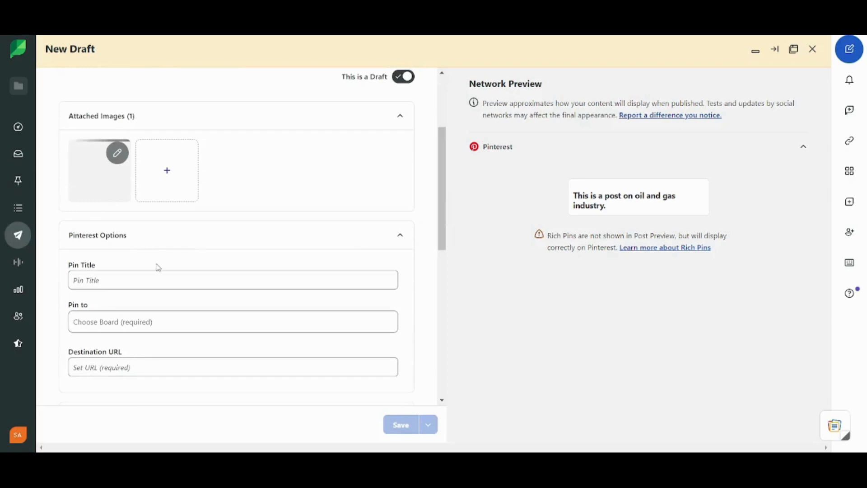
left_click(113, 278)
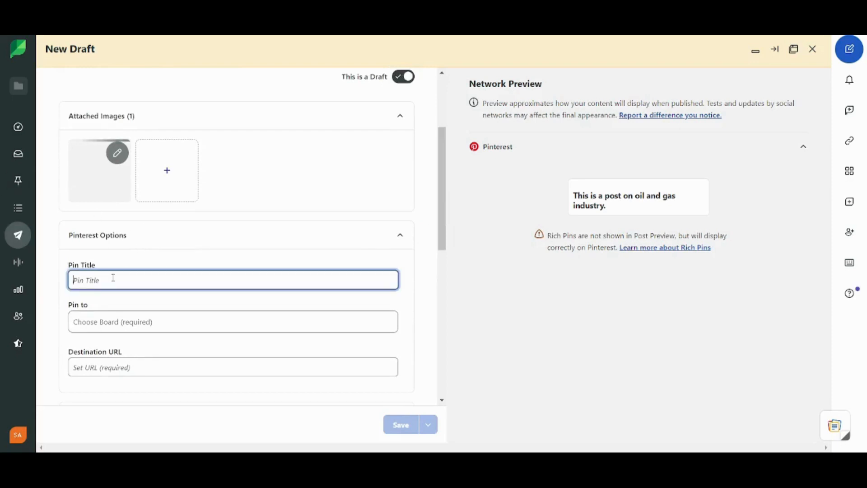
type("o")
Step: Pin the post to 'my board', discarding the stray new board name
left_click(123, 323)
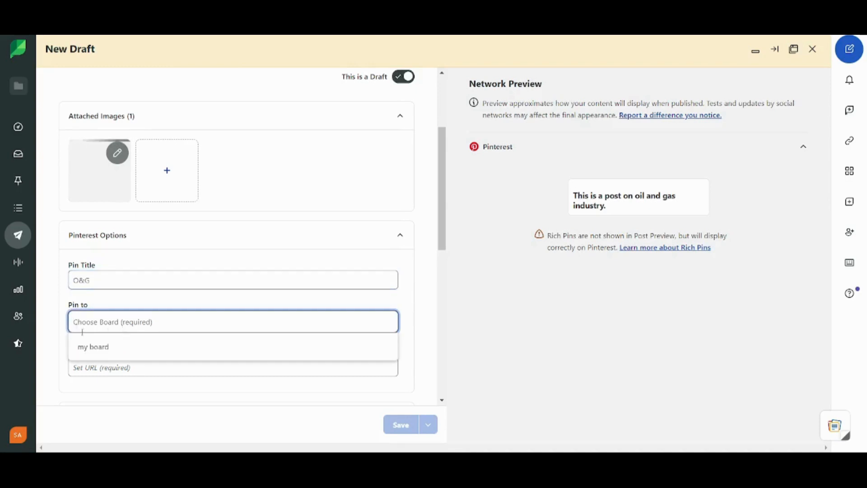
left_click(118, 347)
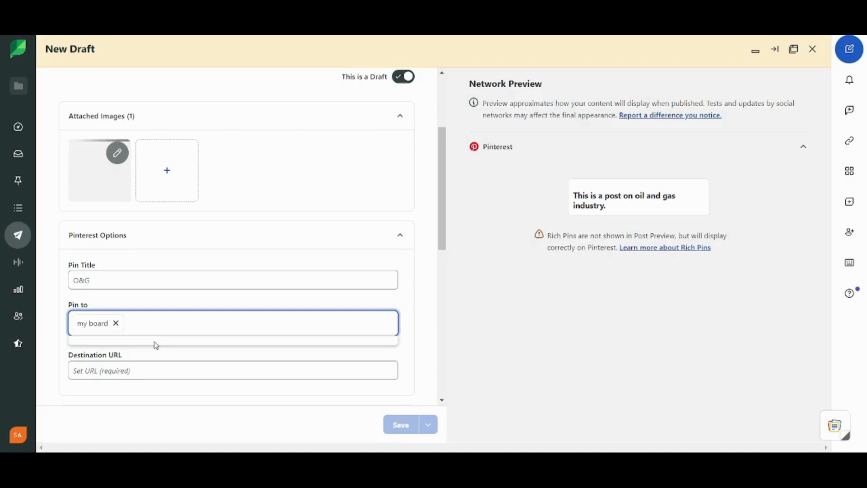
type("new b")
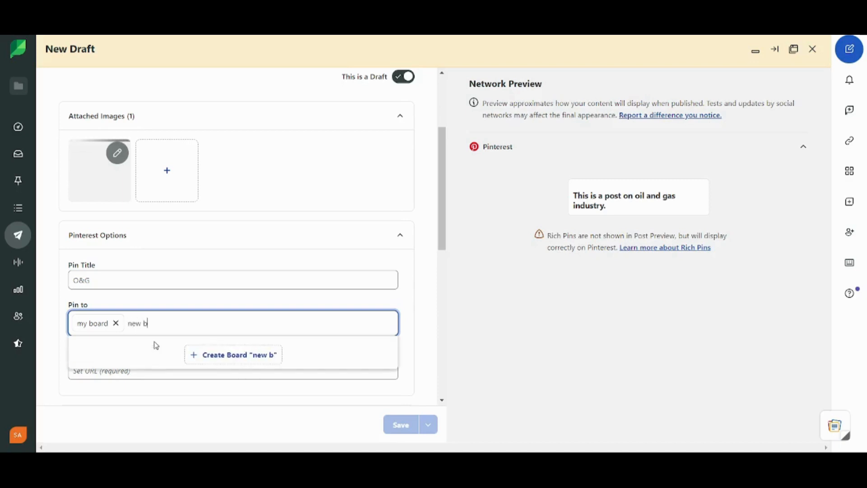
type("a")
type("ard")
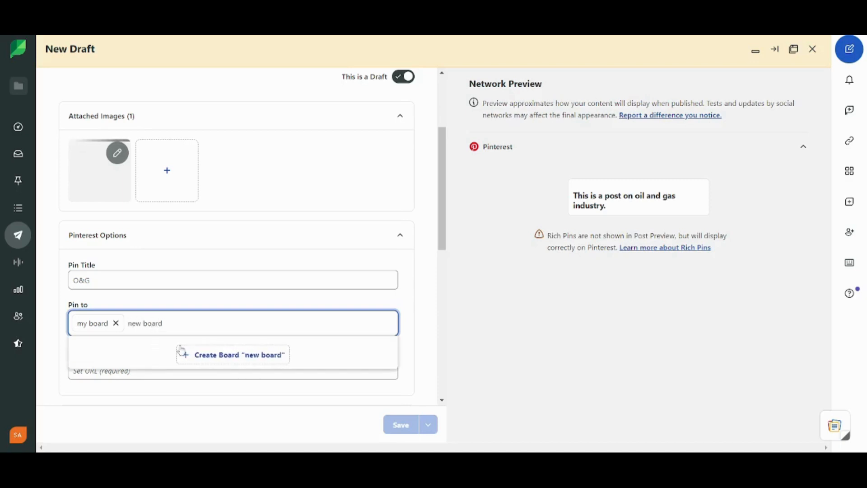
left_click_drag(180, 324, 128, 322)
key("BackSpace")
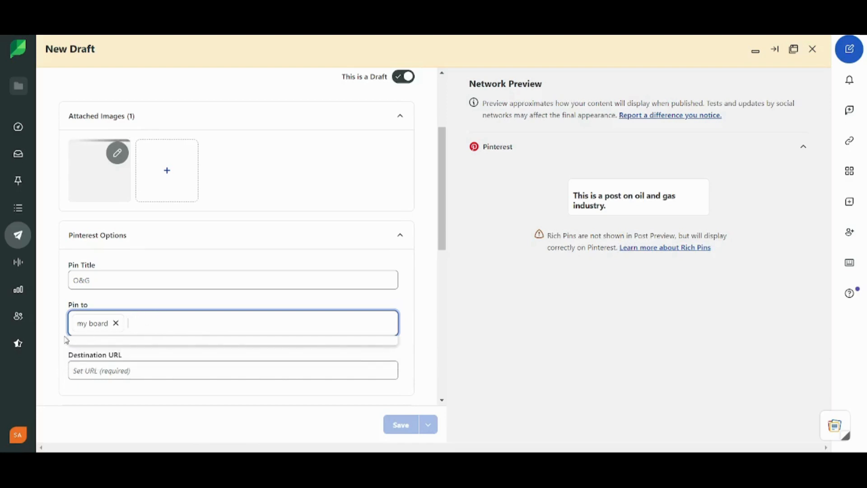
left_click(66, 339)
Step: Set the destination URL to 'Bapetc.net'
left_click(95, 370)
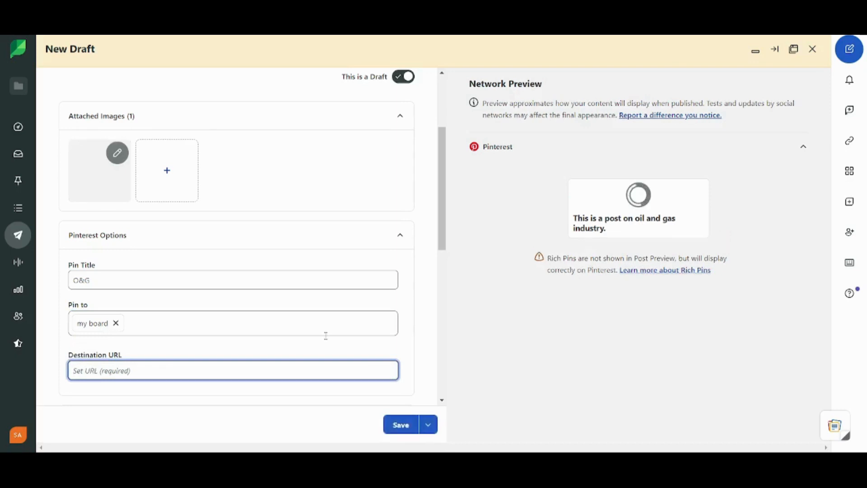
type("Bapetc.net")
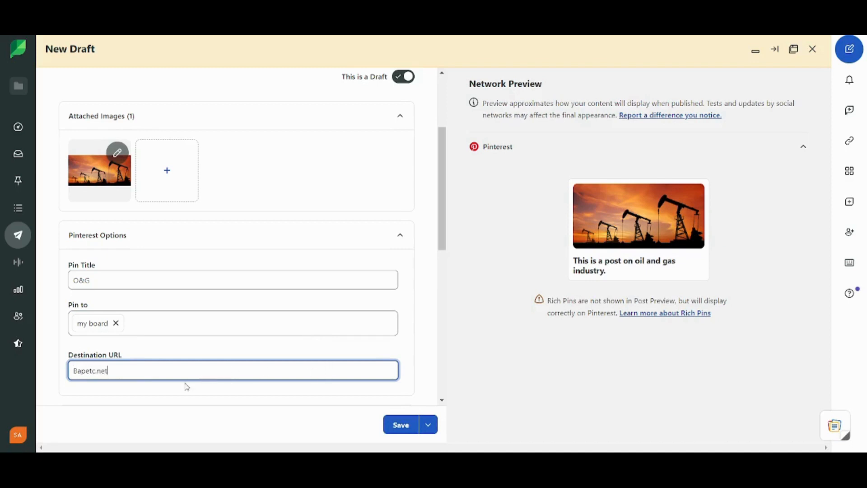
left_click(172, 398)
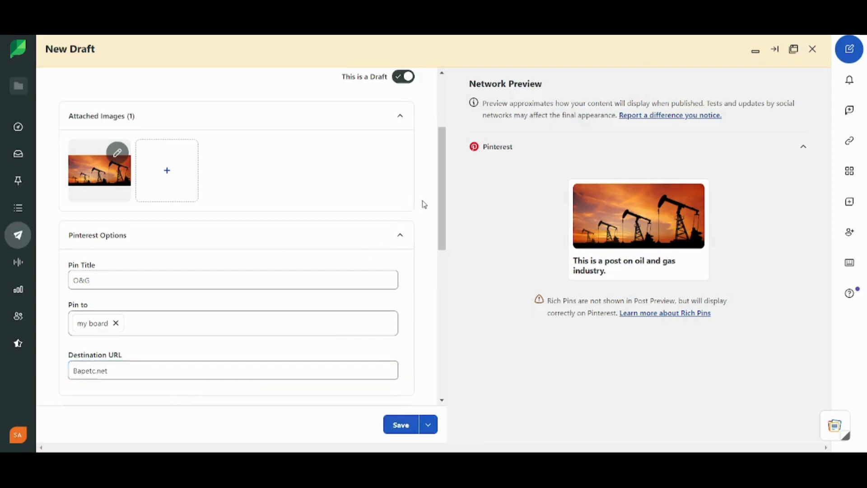
Step: Dismiss the Approval Workflow choices, collapse Sprout Tags, and scroll to the calendar date and time settings
left_click_drag(442, 224, 442, 316)
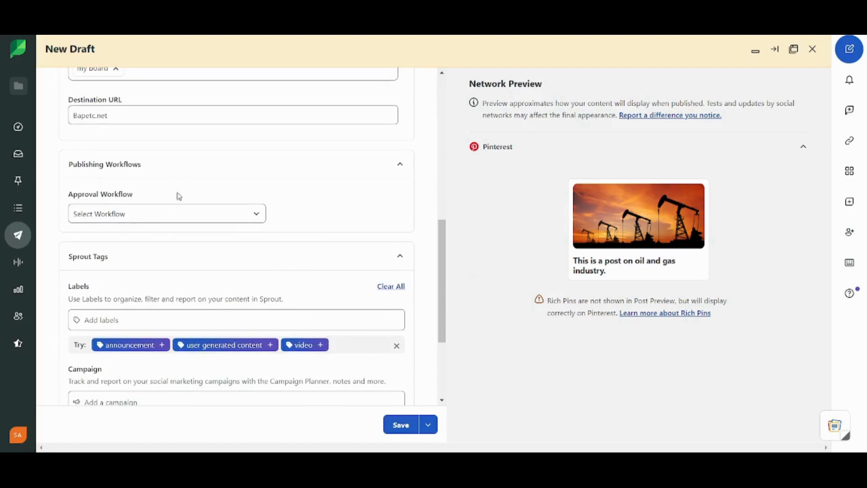
left_click(190, 218)
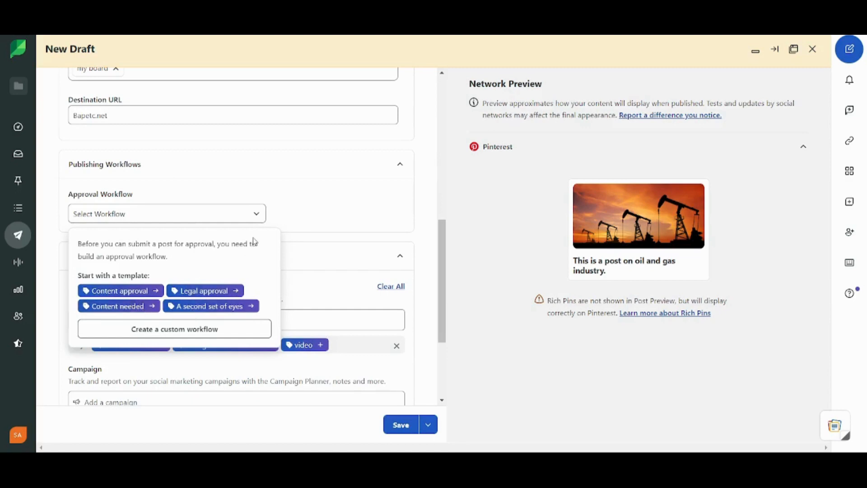
left_click(312, 248)
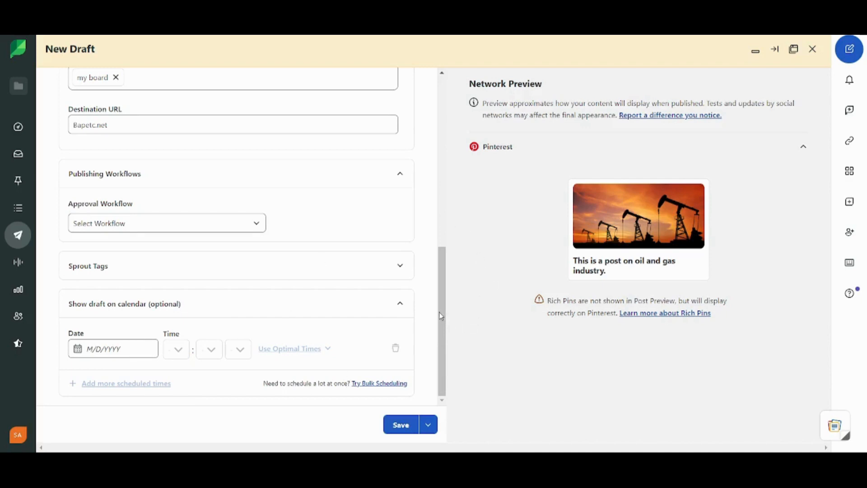
left_click_drag(441, 315, 436, 111)
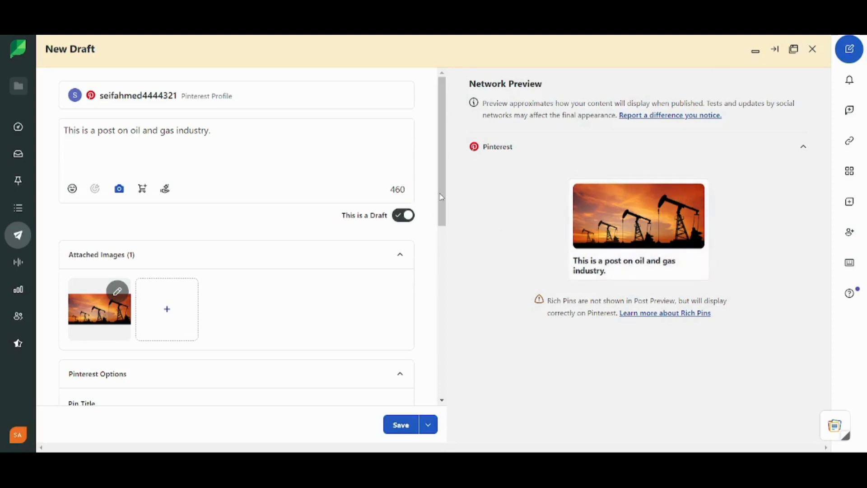
left_click_drag(442, 196, 442, 362)
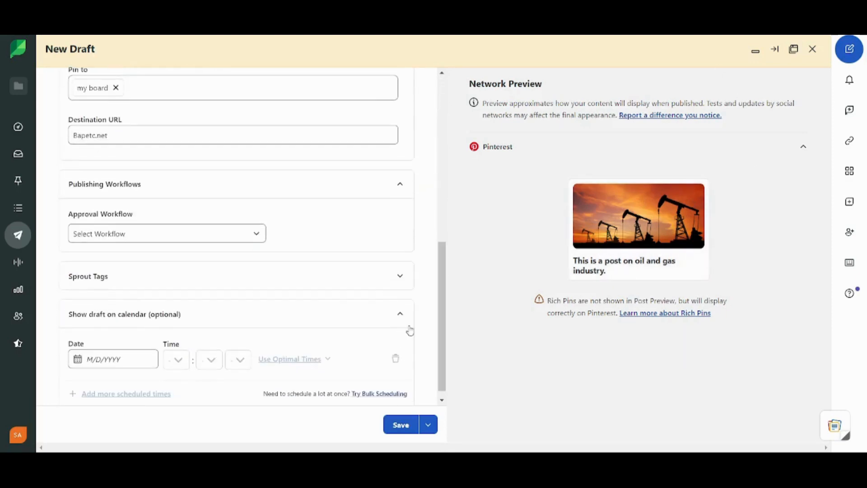
left_click_drag(443, 348, 446, 390)
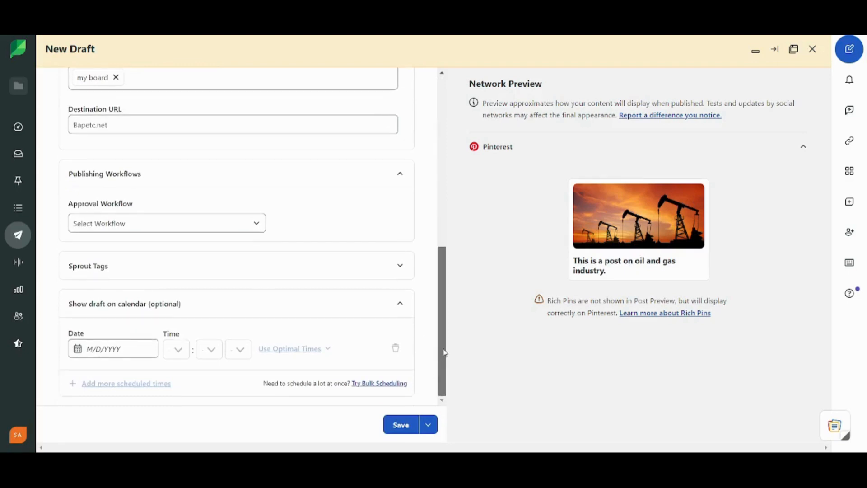
Step: Remove the oil-rig image via its thumbnail's Remove Image option, then save the Pinterest draft
left_click_drag(444, 353, 461, 164)
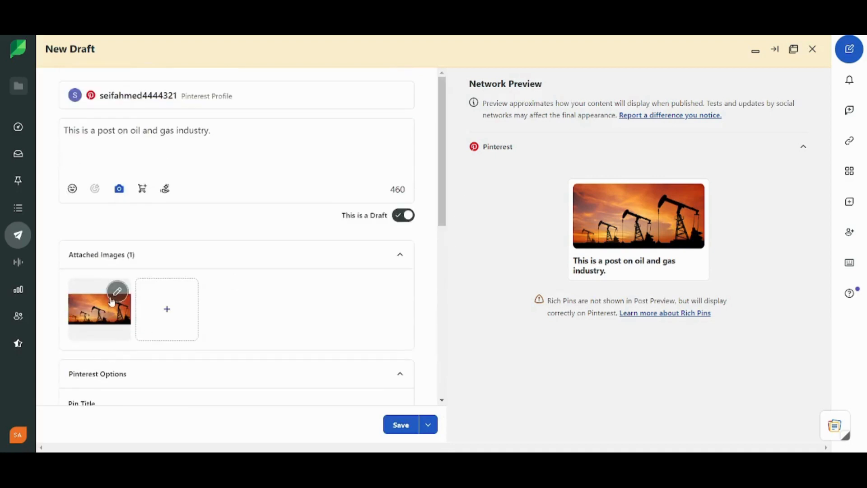
left_click(117, 290)
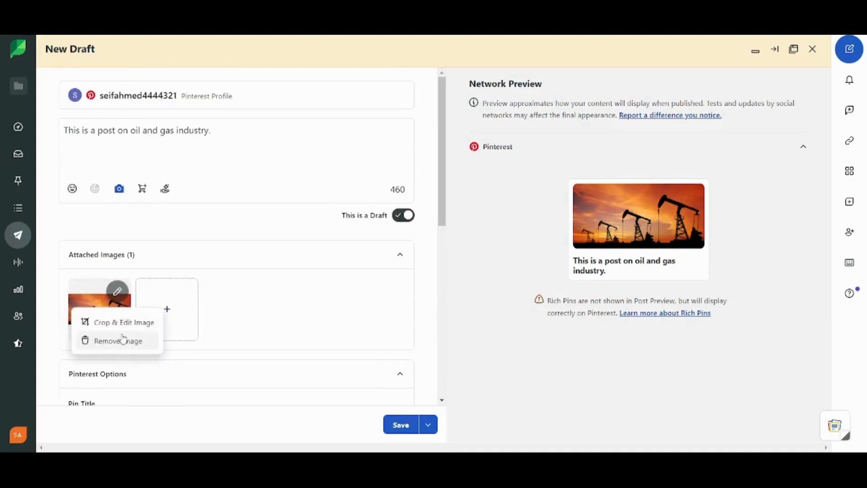
left_click(124, 340)
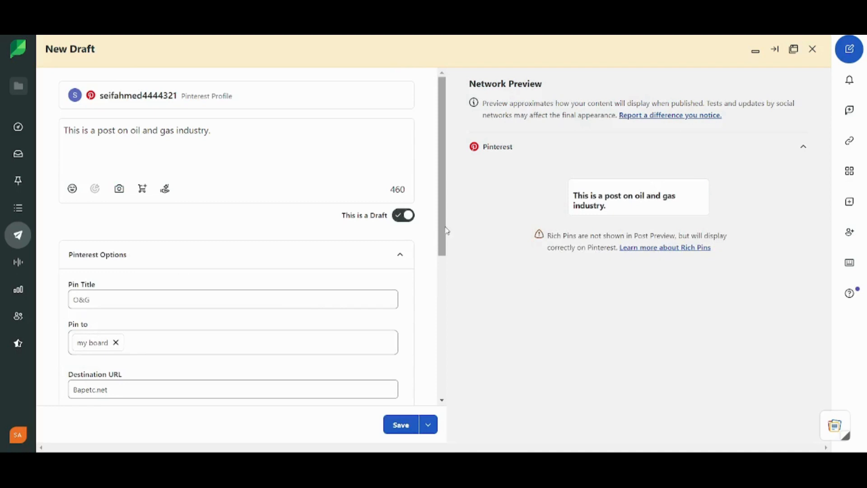
left_click_drag(446, 231, 461, 444)
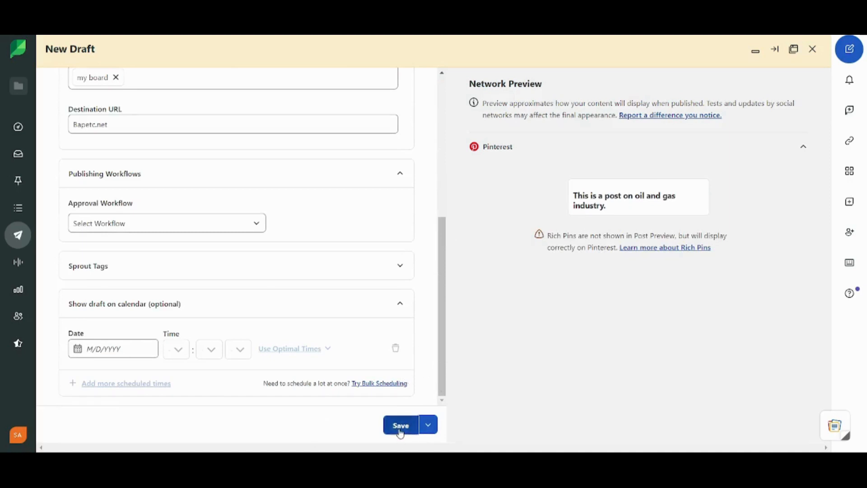
left_click(401, 431)
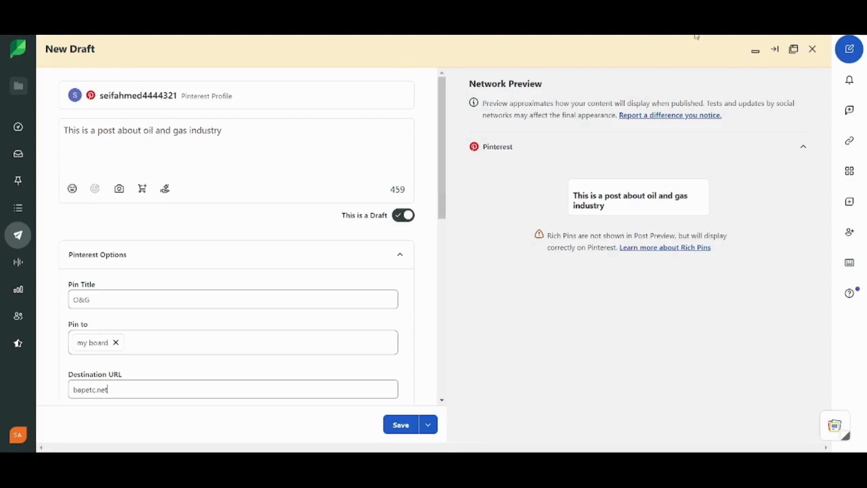
Step: Switch off 'This is a Draft' so the composer becomes a New Post with a Schedule button
left_click_drag(442, 148, 471, 129)
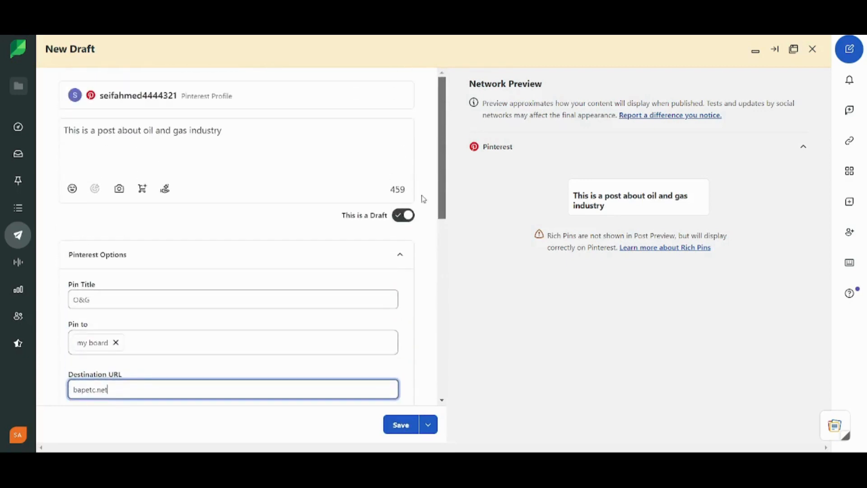
left_click(400, 216)
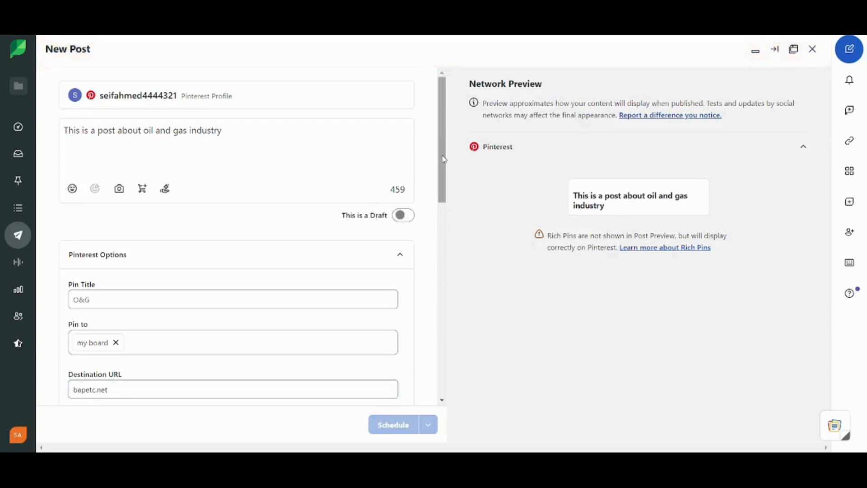
left_click_drag(443, 159, 462, 445)
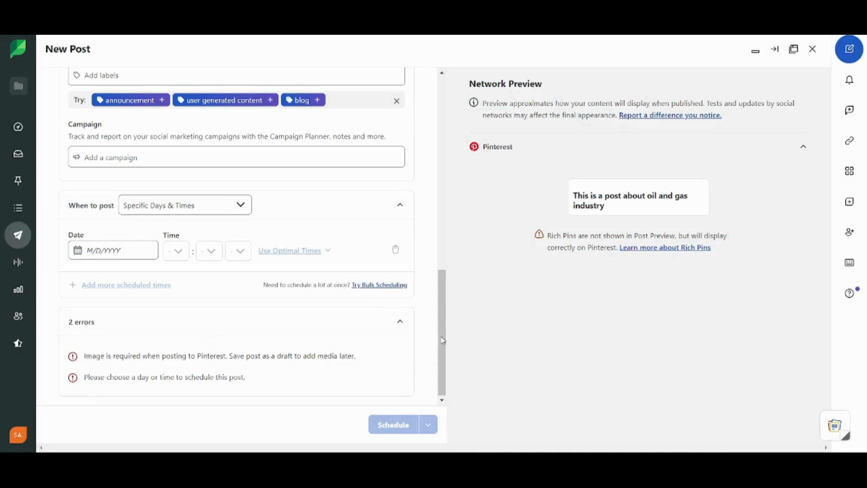
Step: Review the post errors, then upload an image for the Pinterest pin
left_click_drag(446, 326, 451, 72)
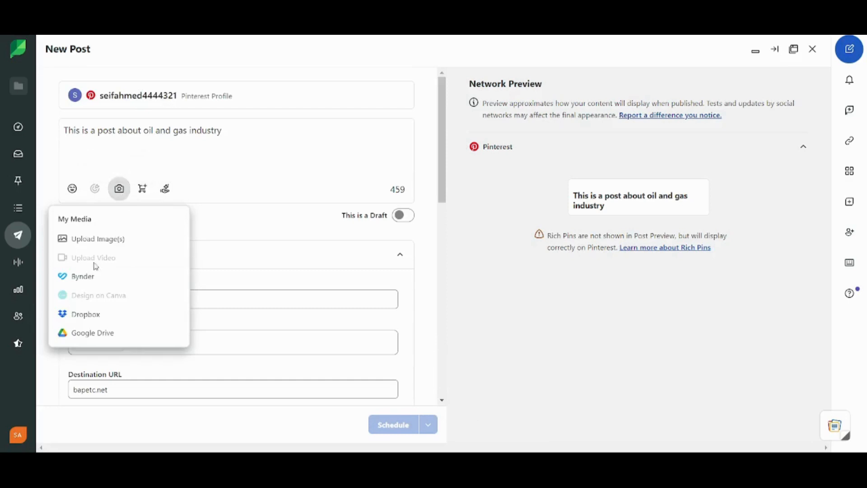
left_click(82, 240)
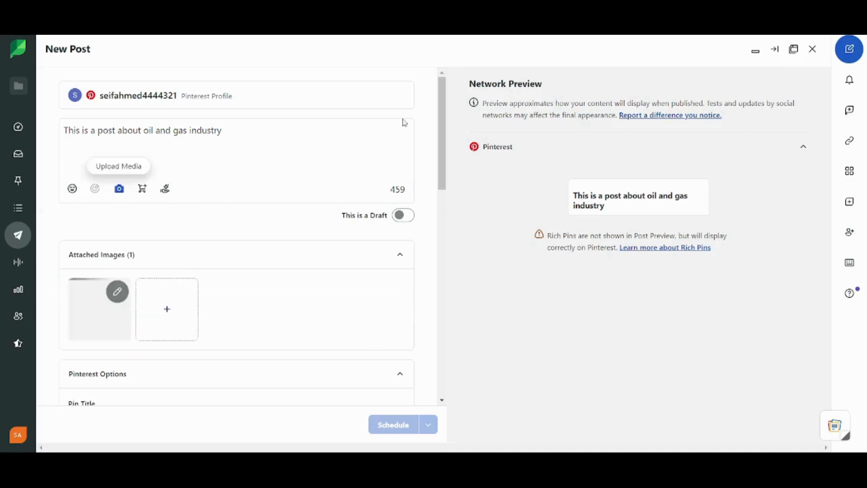
left_click_drag(444, 170, 443, 375)
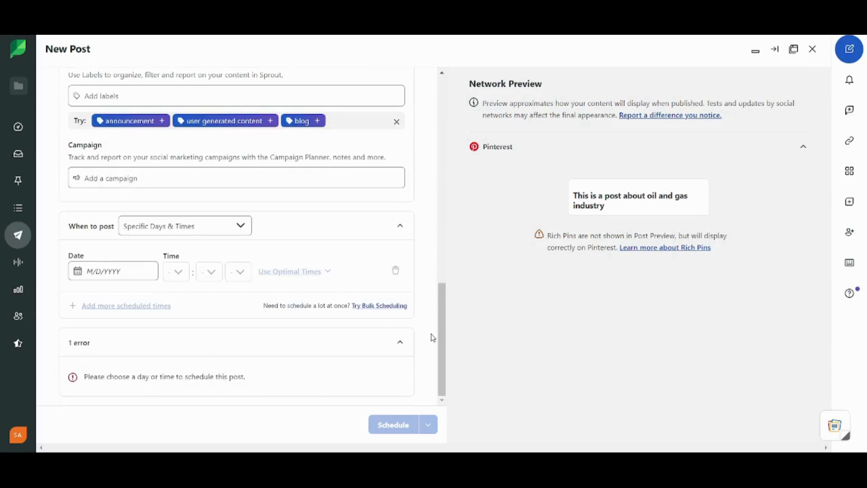
scroll(445, 318, "up", 1)
left_click_drag(444, 318, 444, 127)
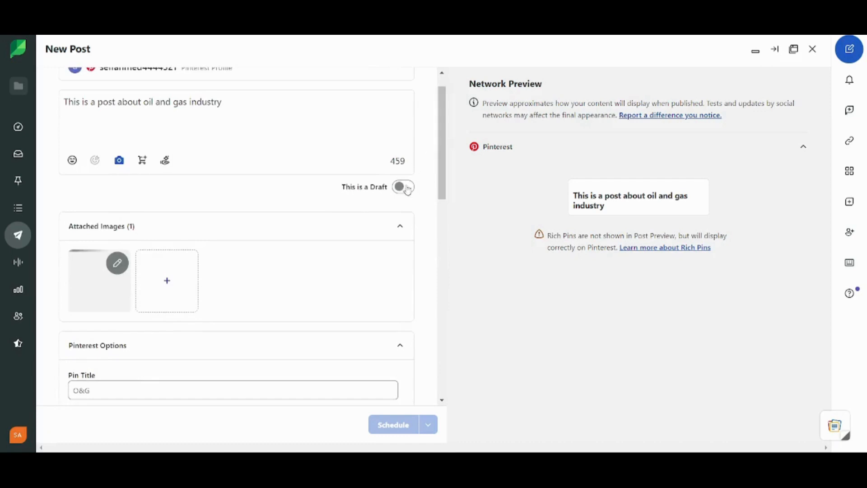
left_click(401, 195)
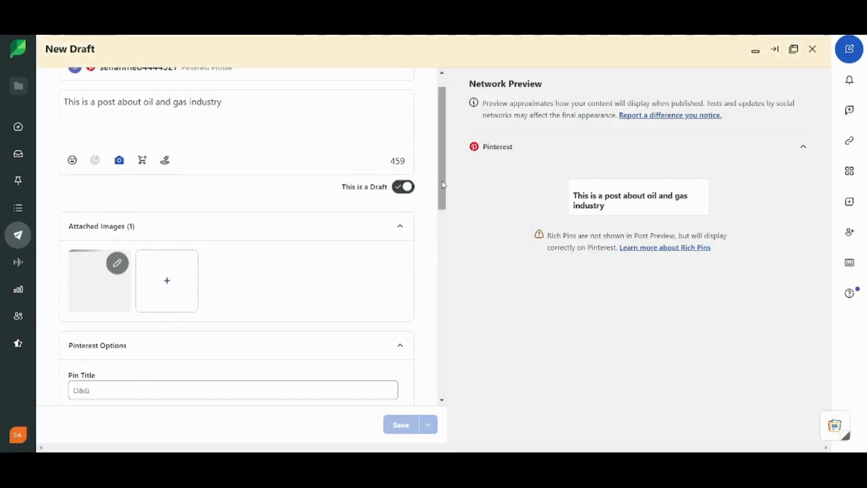
left_click_drag(442, 184, 491, 447)
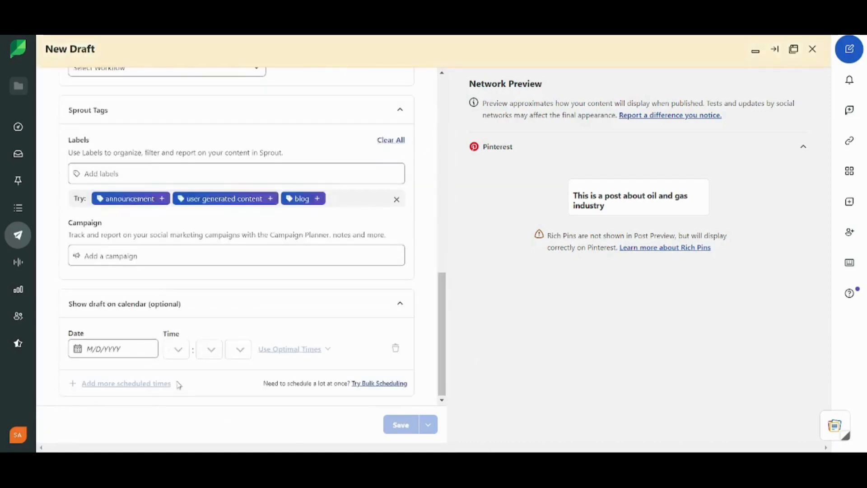
left_click_drag(442, 352, 444, 154)
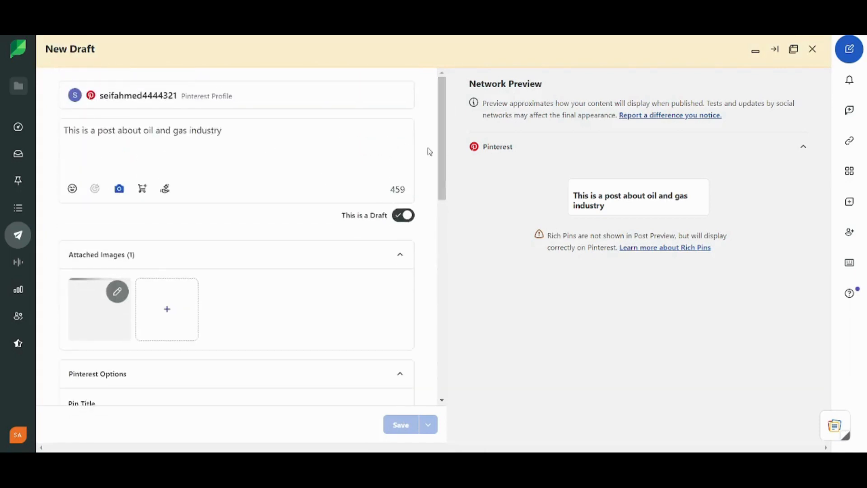
left_click_drag(442, 155, 444, 161)
scroll(443, 158, "up", 1)
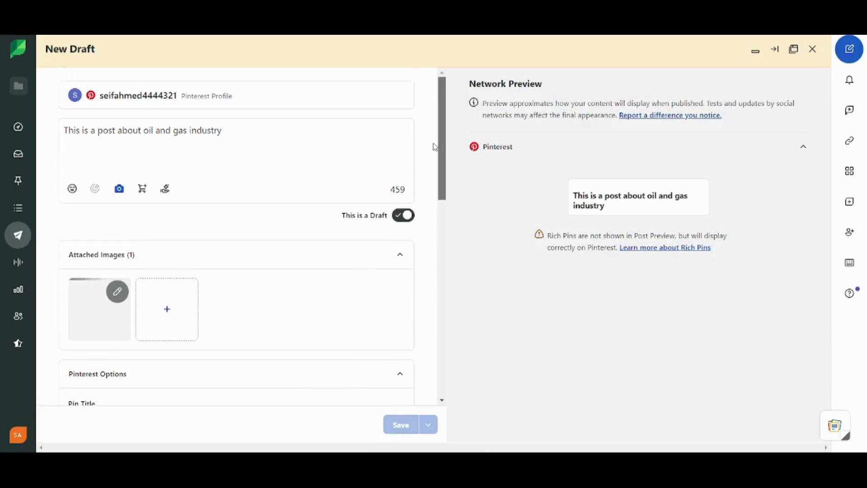
left_click_drag(439, 149, 454, 357)
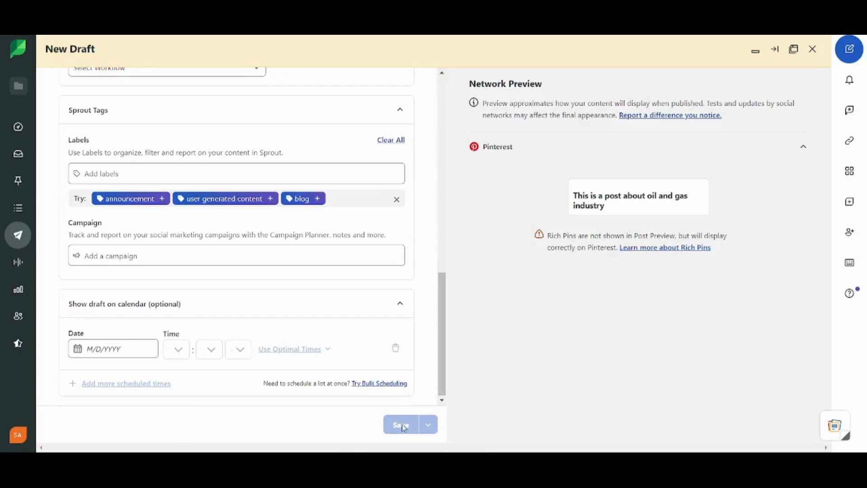
left_click_drag(442, 321, 439, 433)
left_click_drag(444, 392, 447, 412)
left_click(404, 220)
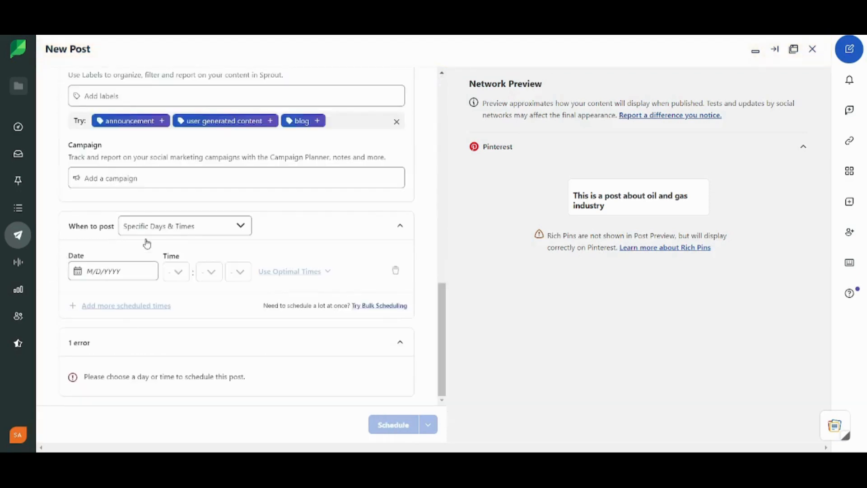
Step: Set the posting date to Fri, Dec 22, 2023 at 6:40 pm, leaving scheduling options unchanged
left_click(123, 273)
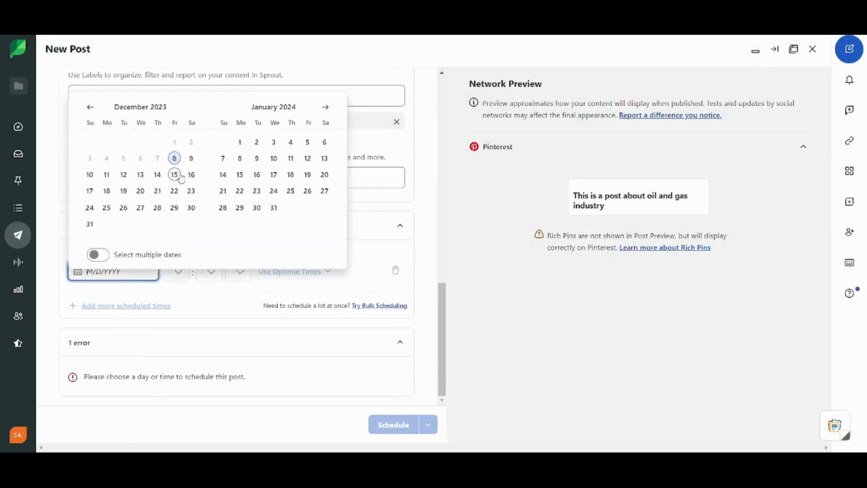
left_click(176, 191)
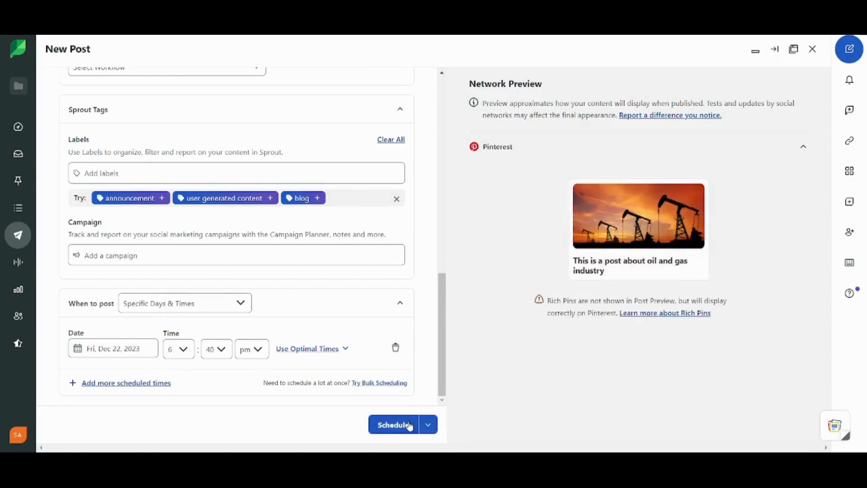
left_click(431, 432)
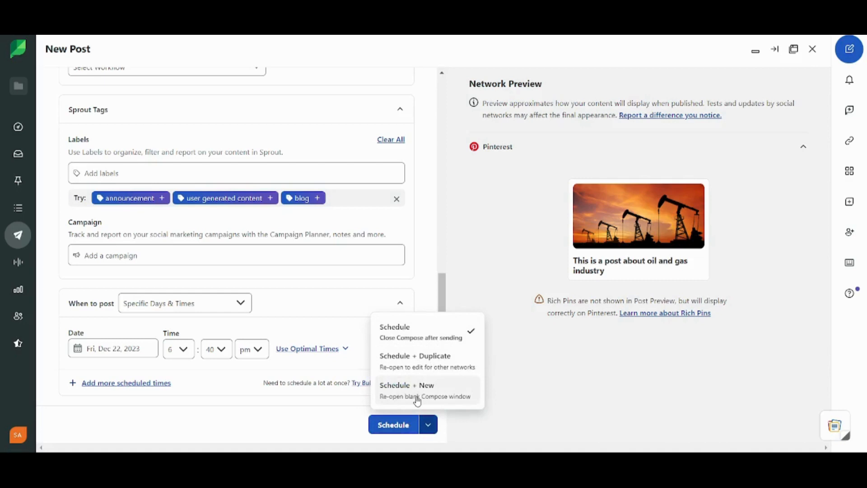
left_click(301, 417)
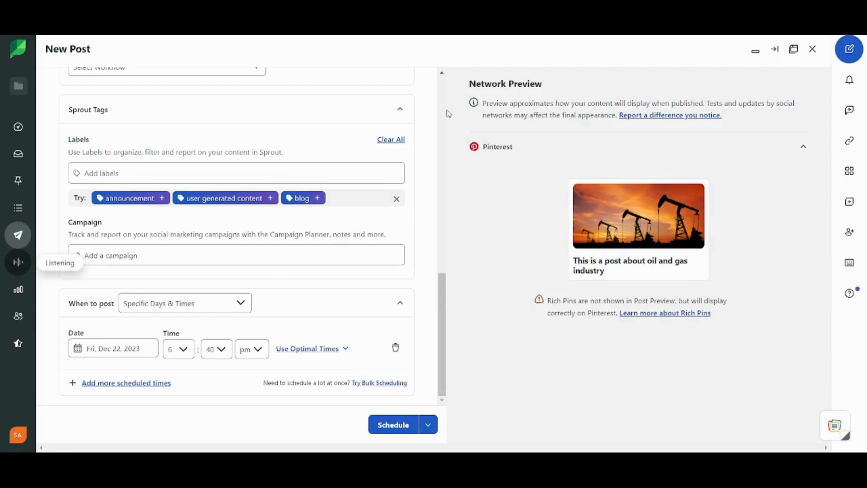
Step: Go to the Listening home page and scroll through its topics, including Espresso
left_click(26, 261)
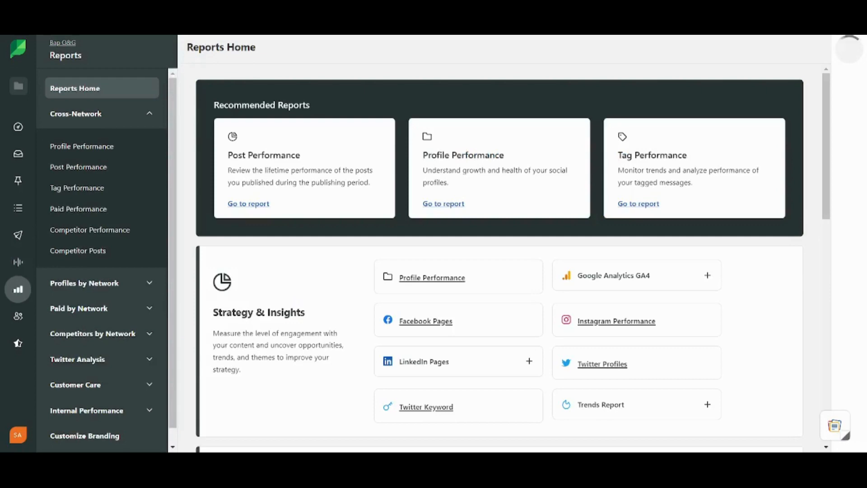
scroll(670, 258, "down", 10)
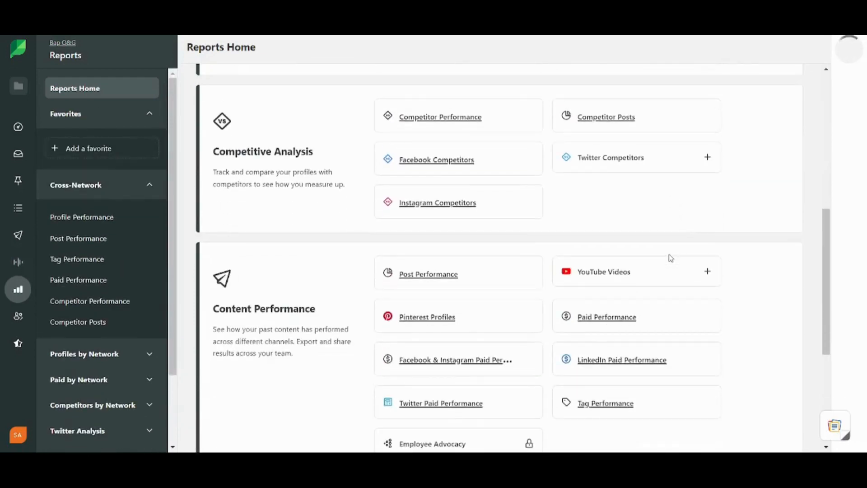
scroll(671, 258, "down", 1)
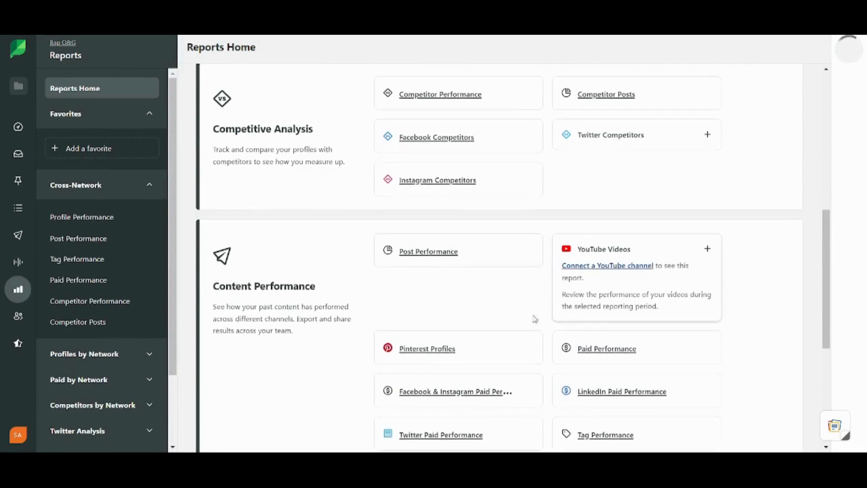
mouse_move(428, 297)
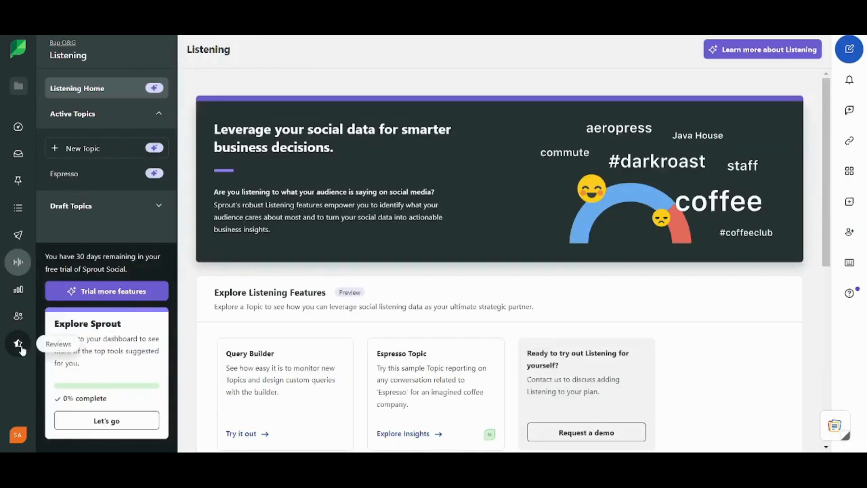
left_click(19, 435)
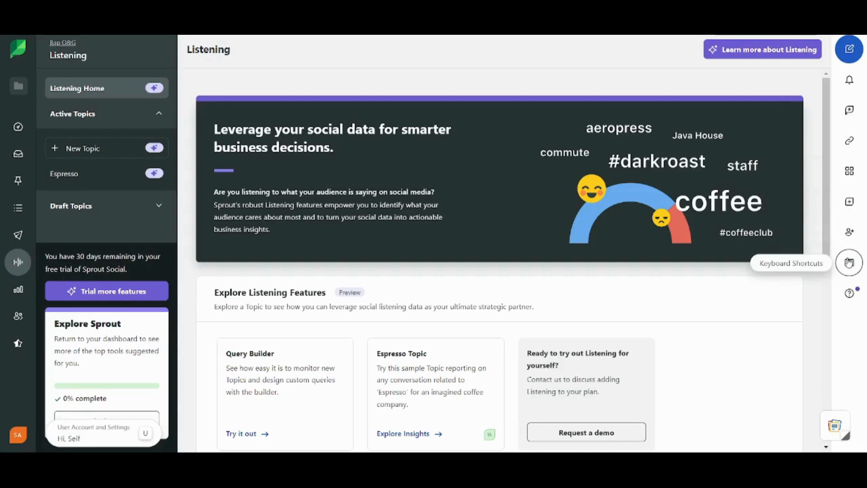
left_click(849, 262)
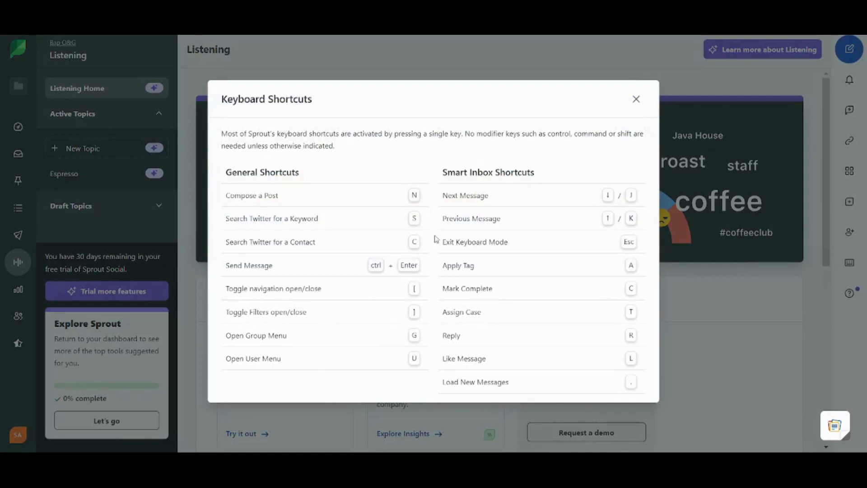
left_click(634, 100)
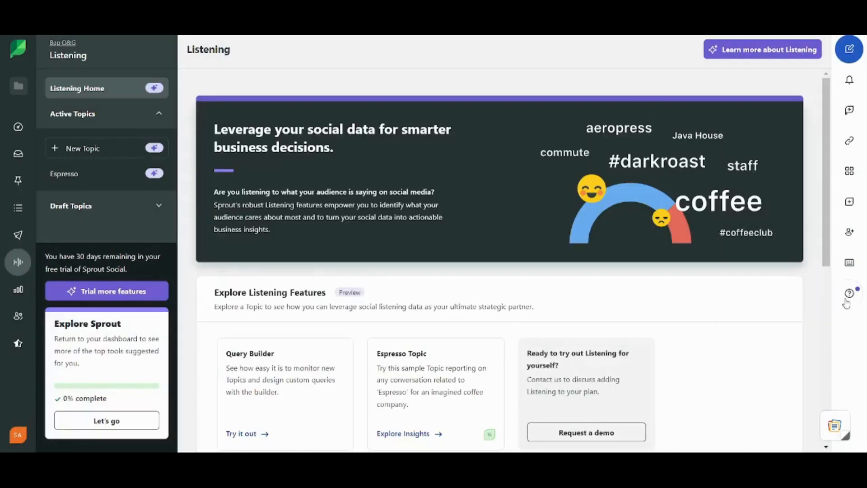